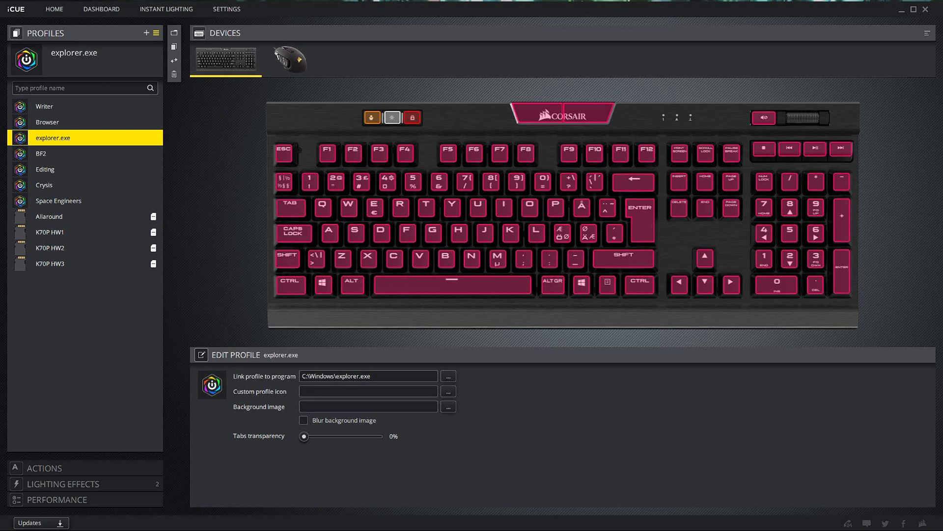
Step: Add a new profile and move it just below Space Engineers
left_click(87, 31)
left_click(124, 31)
left_click(146, 34)
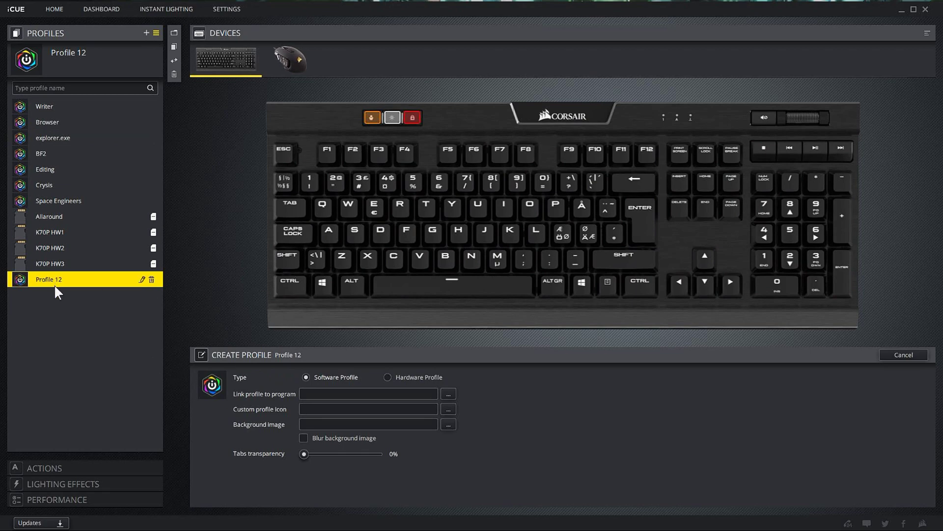
mouse_move(66, 283)
left_mouse_down()
mouse_move(61, 136)
mouse_move(81, 214)
left_mouse_up()
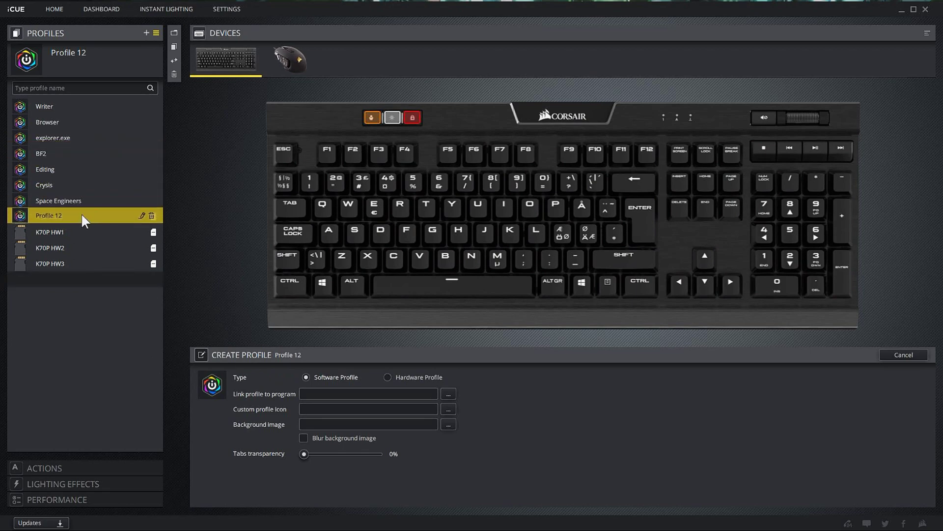
Step: Rename the new profile to 'Chrome'
left_click(142, 215)
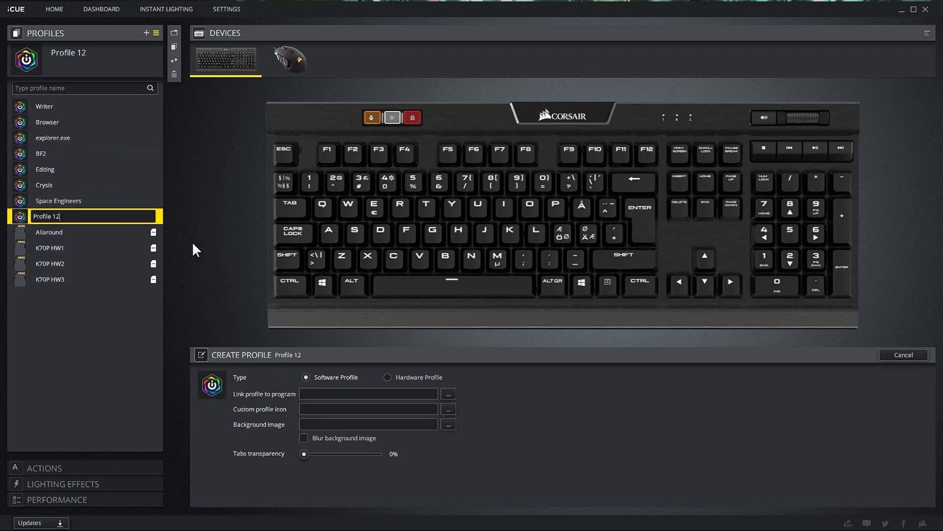
key("BackSpace")
key("BackSpace")
key("BackSpace")
key("BackSpace")
key("BackSpace")
type("Chrome")
left_click(50, 325)
mouse_move(73, 216)
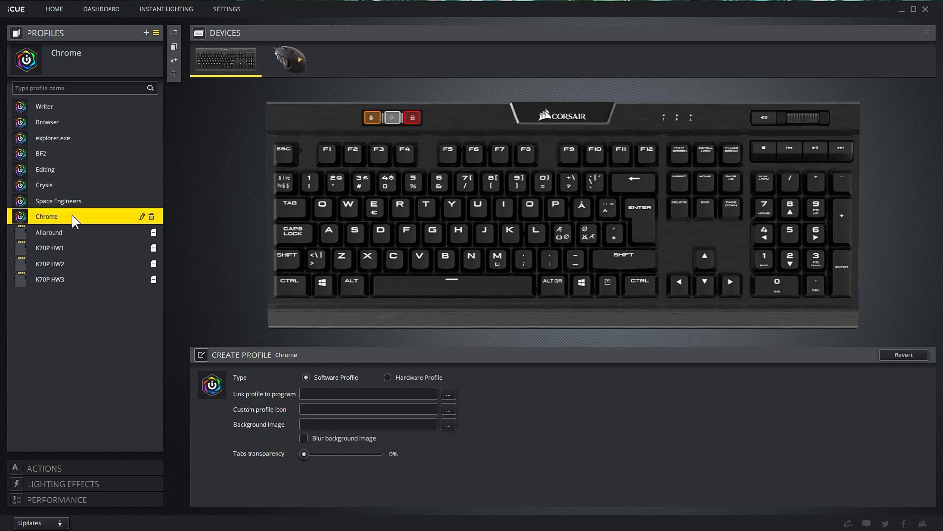
left_click(288, 60)
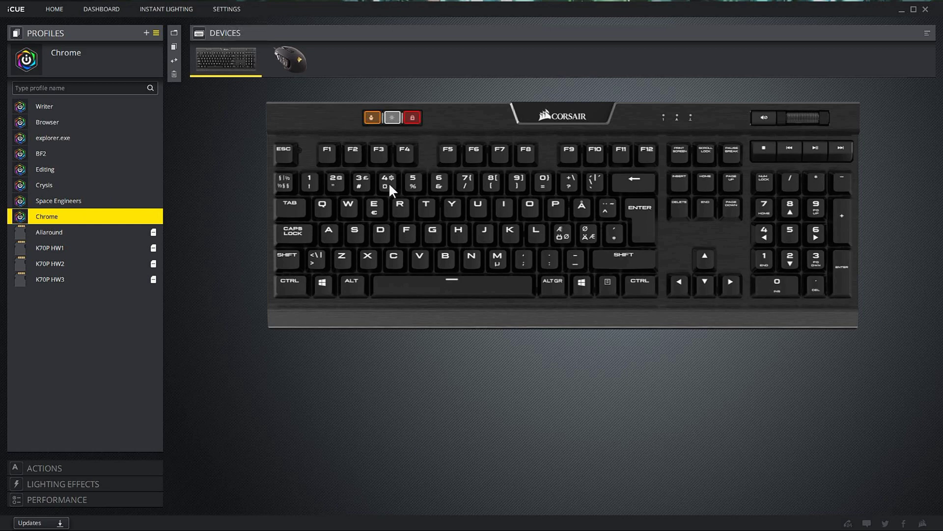
Step: Add a Static Color lighting effect to the Chrome profile
left_click(152, 484)
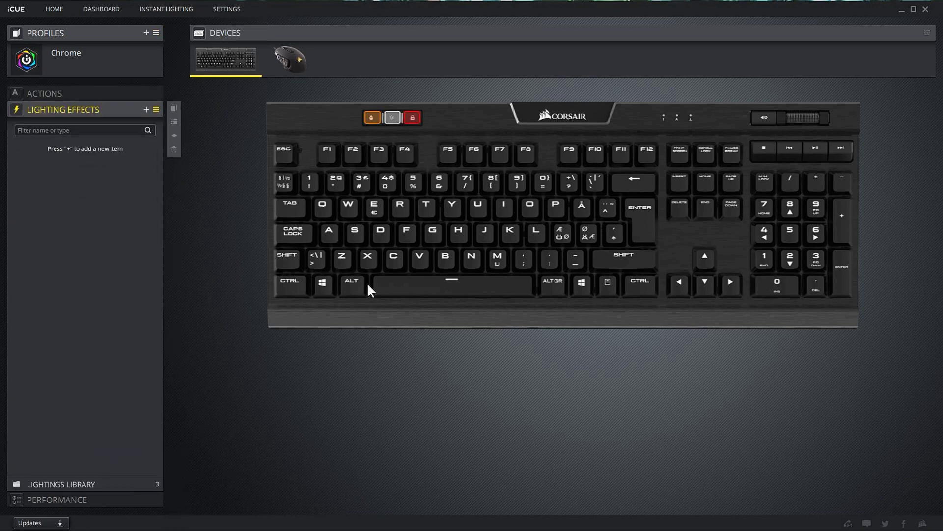
left_click(148, 108)
left_click(274, 356)
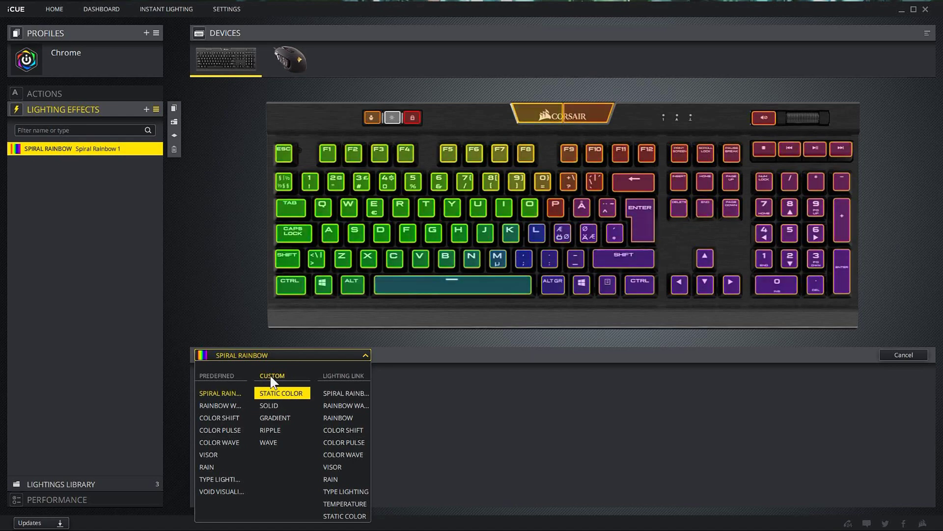
left_click(274, 393)
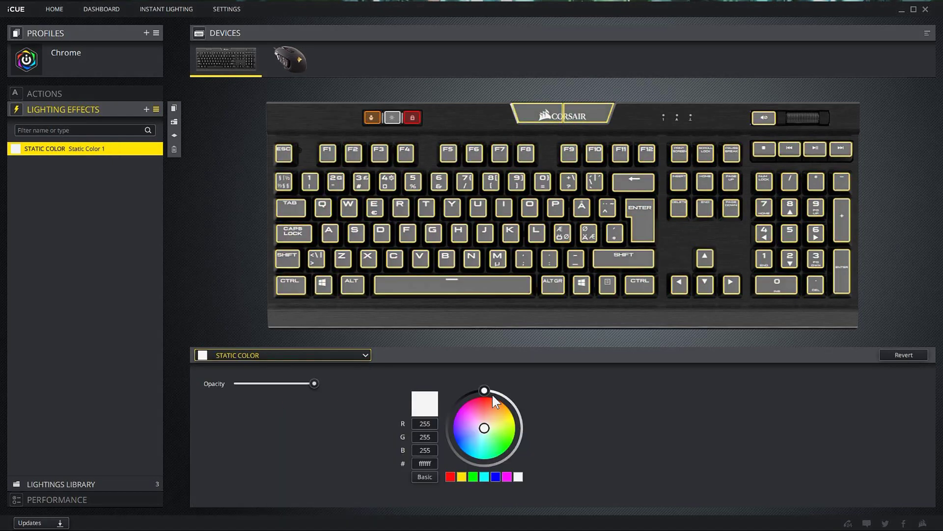
Step: Select every key and the logo for the effect, then clear the key selection
left_click(295, 113)
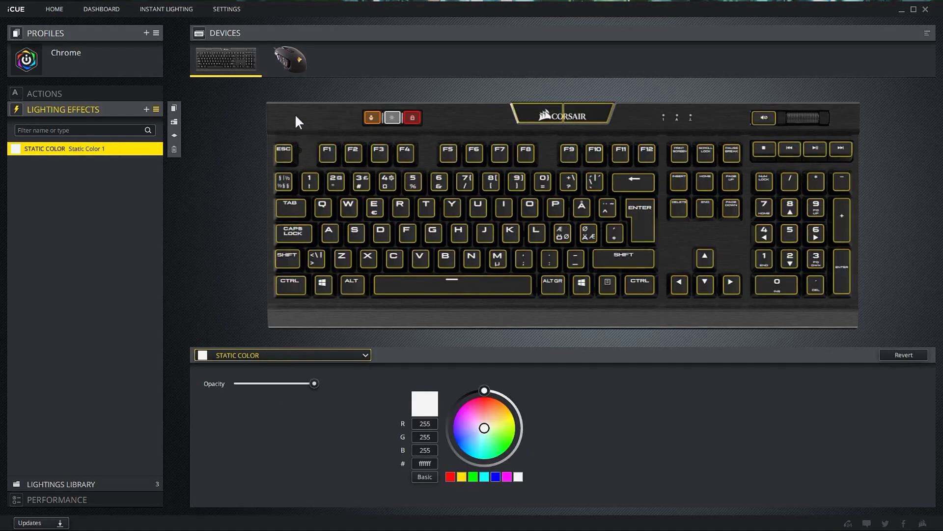
left_click_drag(854, 304, 280, 108)
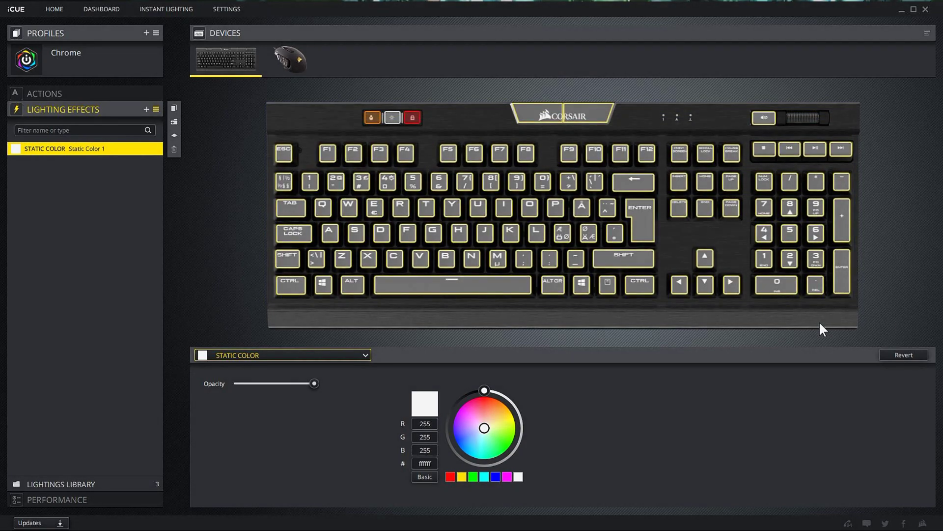
left_click(825, 321)
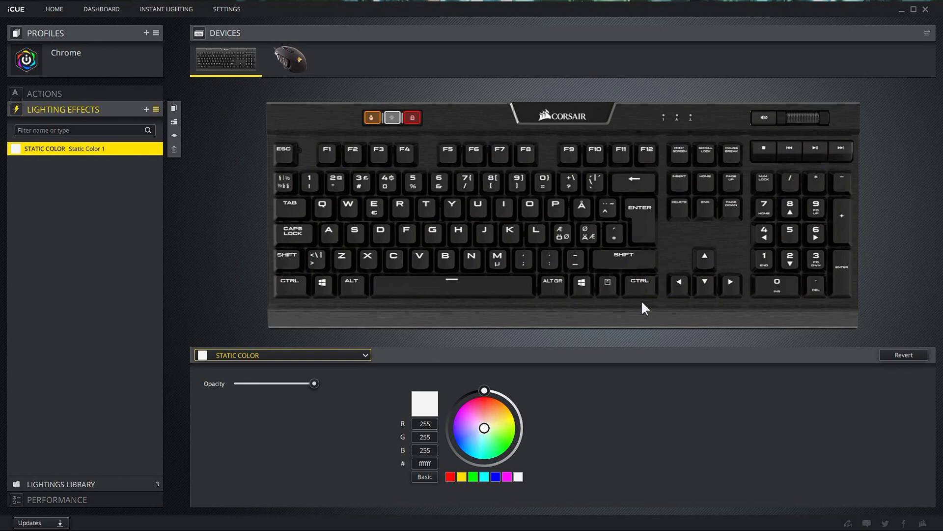
left_click(145, 109)
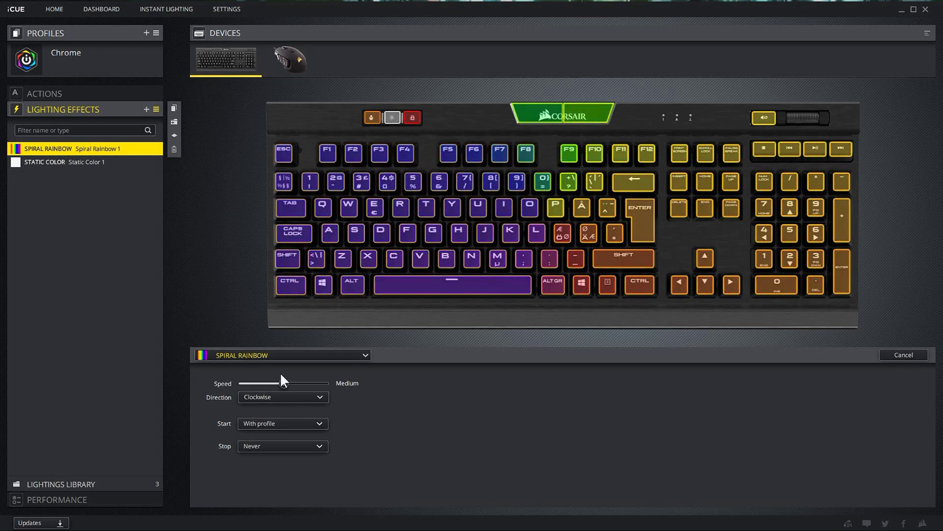
Step: Make the new effect Static Color 2 and return to Static Color 1
left_click(238, 354)
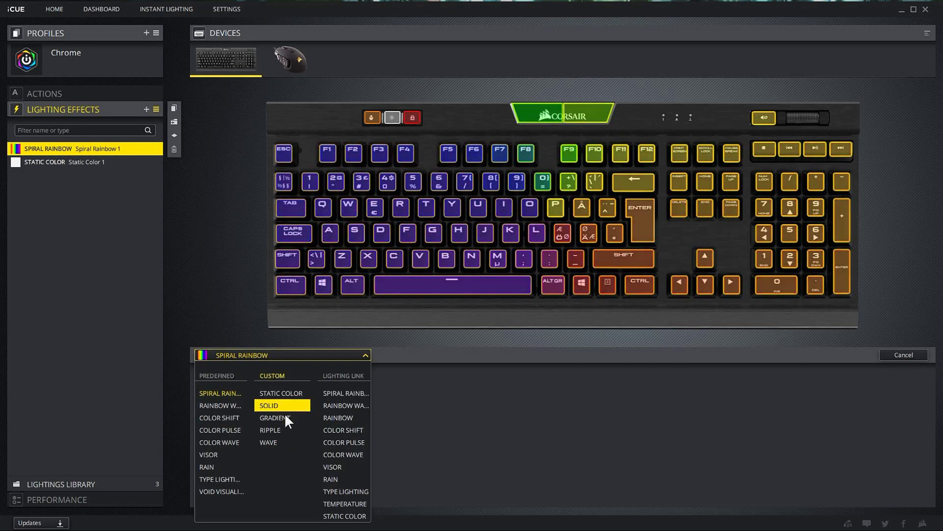
left_click(287, 396)
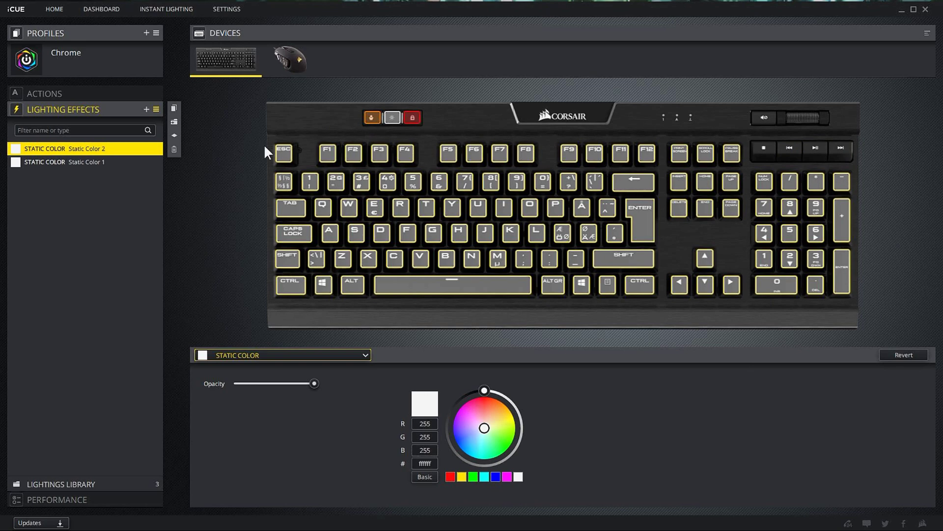
left_click(58, 161)
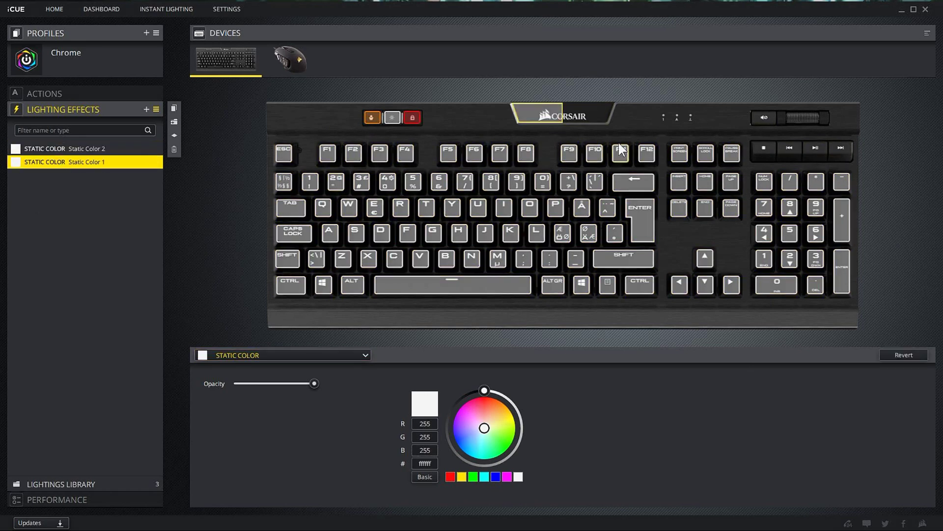
Step: Limit Static Color 1 to the Corsair logo, media keys and mute key
left_click(528, 152)
left_click(571, 118)
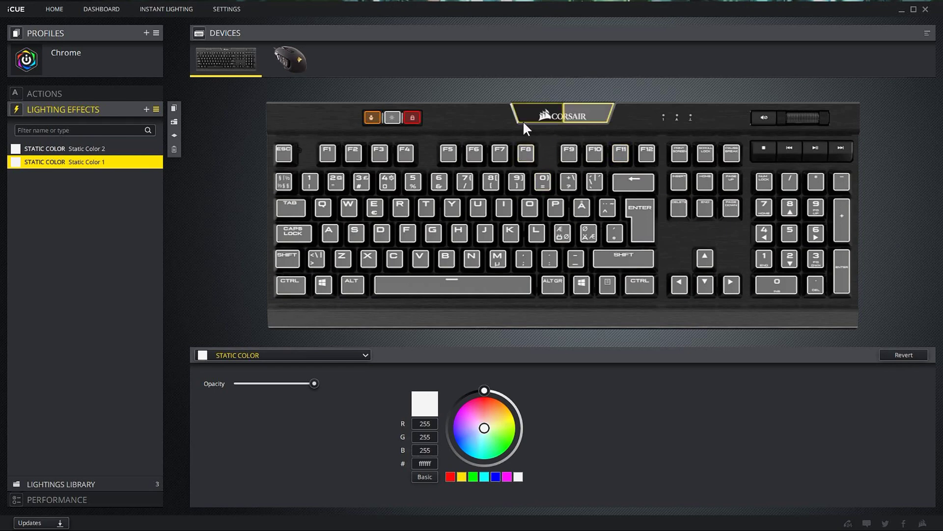
left_click(553, 116, "ctrl")
left_click(765, 147)
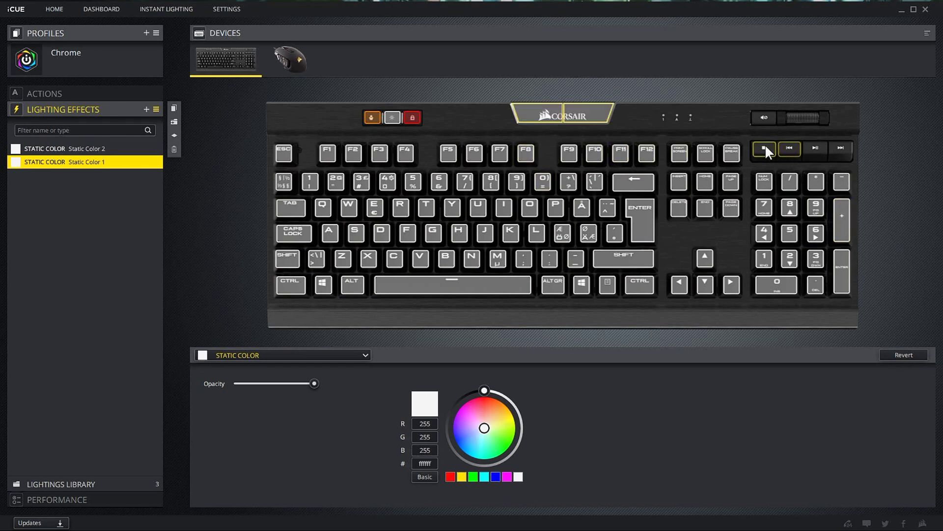
left_click(762, 120, "ctrl")
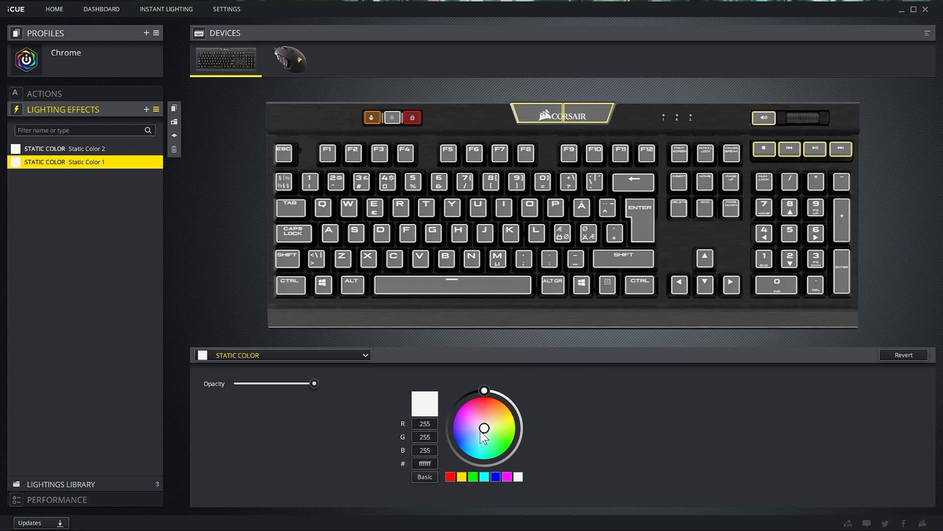
Step: Set Static Color 1 to dark red #9d0000
left_click(450, 476)
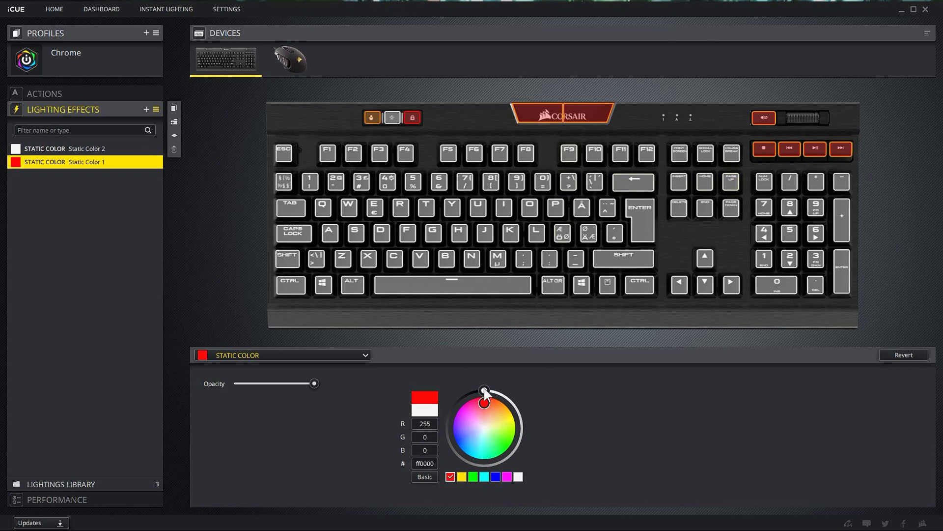
mouse_move(484, 386)
left_mouse_down()
mouse_move(507, 478)
mouse_move(523, 462)
left_mouse_up()
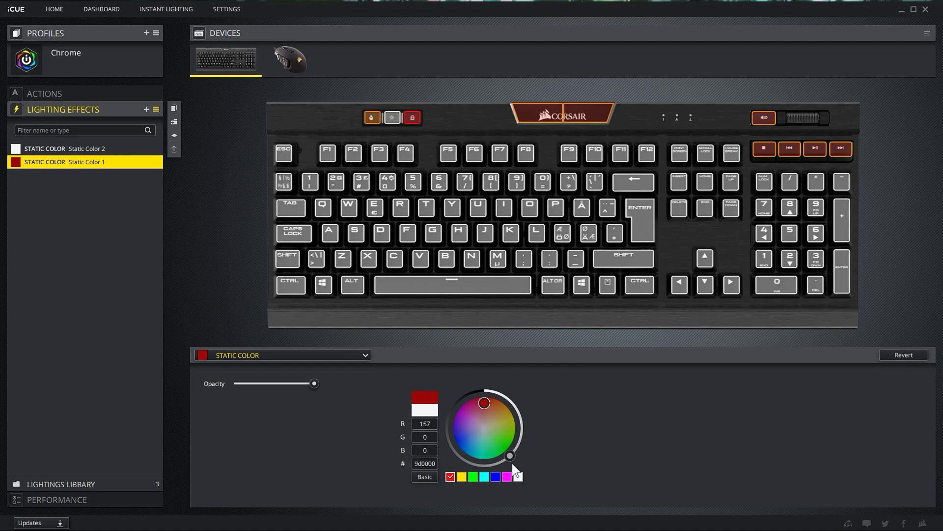
left_click(57, 146)
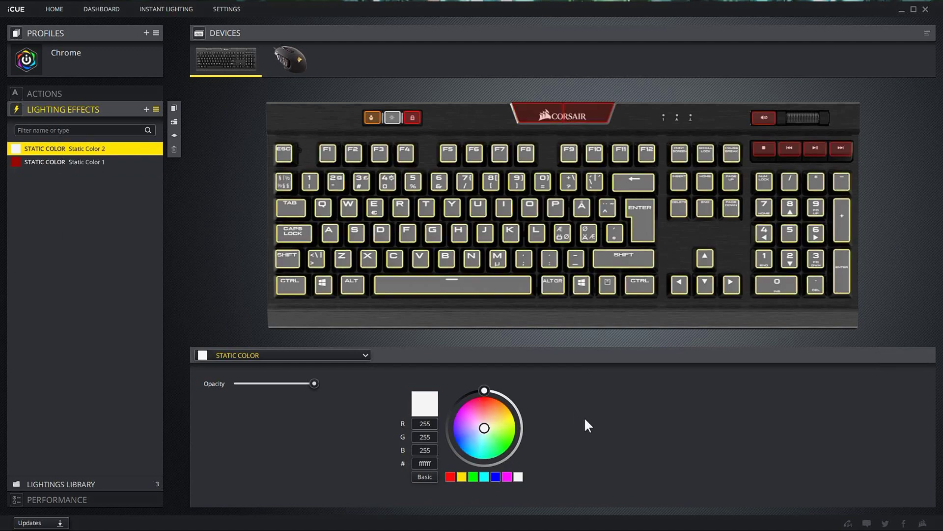
Step: Set Static Color 2 to a deep maroon red, #560000
left_click(450, 475)
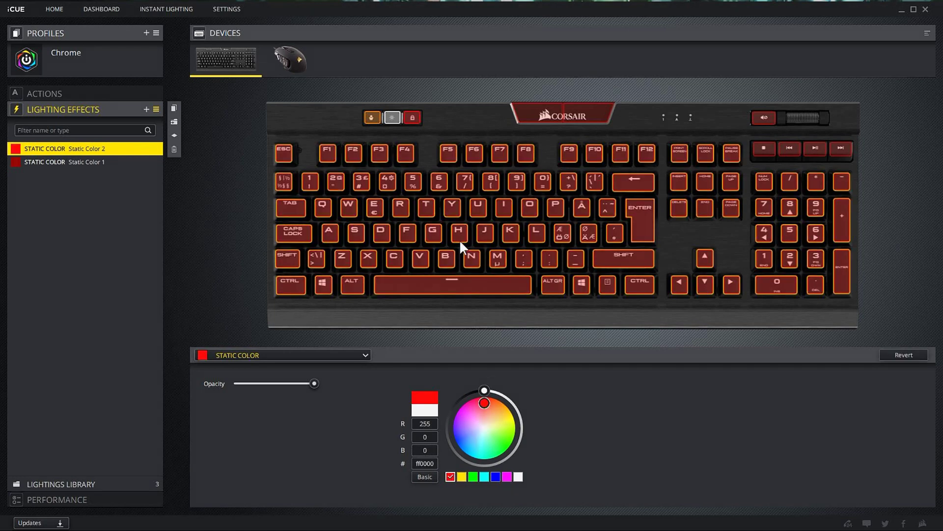
mouse_move(482, 390)
left_mouse_down()
mouse_move(442, 441)
mouse_move(506, 492)
mouse_move(440, 473)
mouse_move(416, 451)
mouse_move(430, 476)
left_mouse_up()
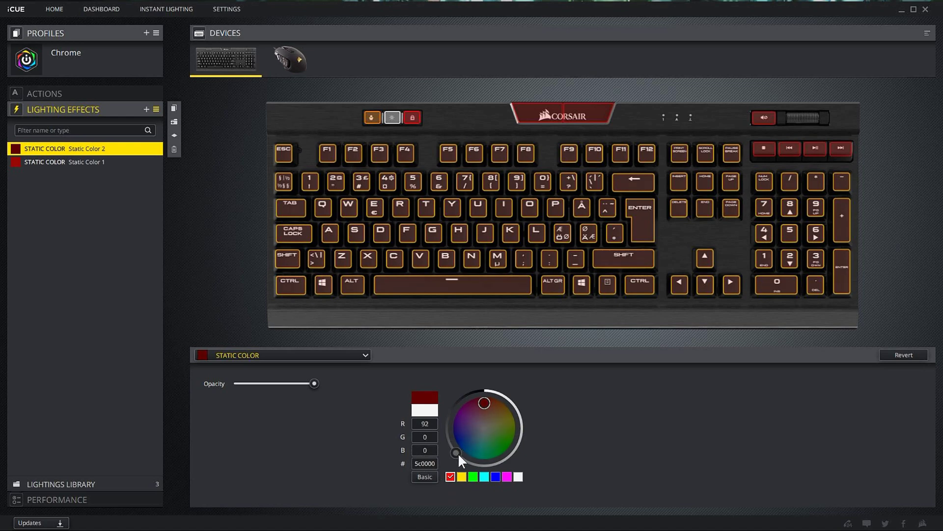
mouse_move(456, 454)
left_mouse_down()
mouse_move(438, 438)
mouse_move(459, 460)
mouse_move(452, 455)
left_mouse_up()
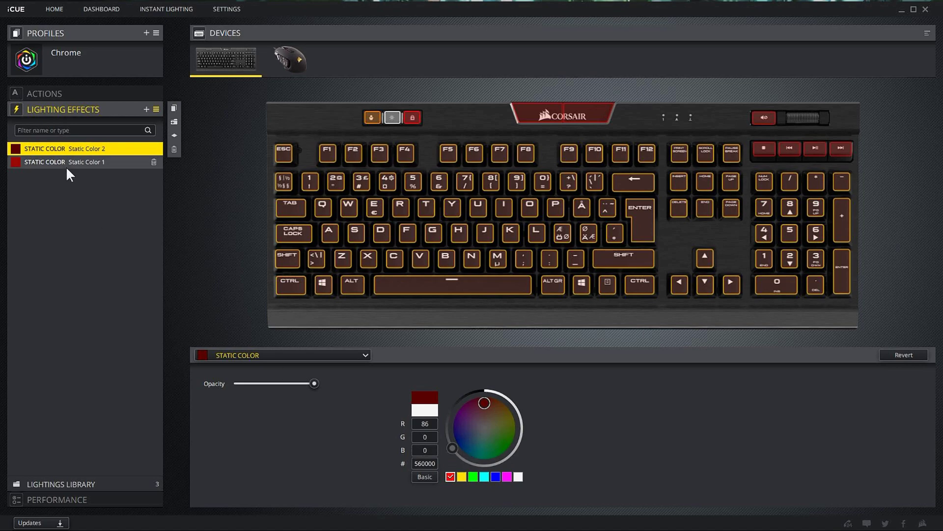
Step: Add a Type Lighting effect layer to the profile
left_click(145, 110)
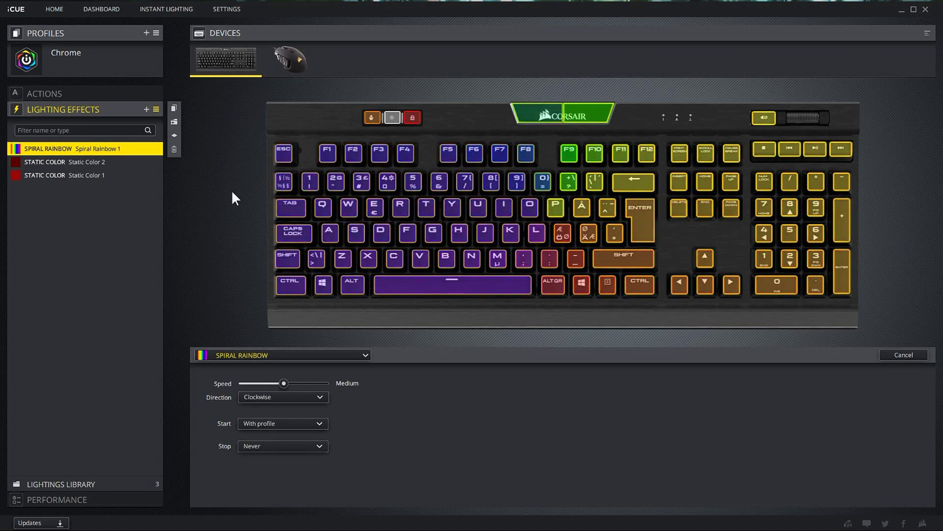
left_click(256, 355)
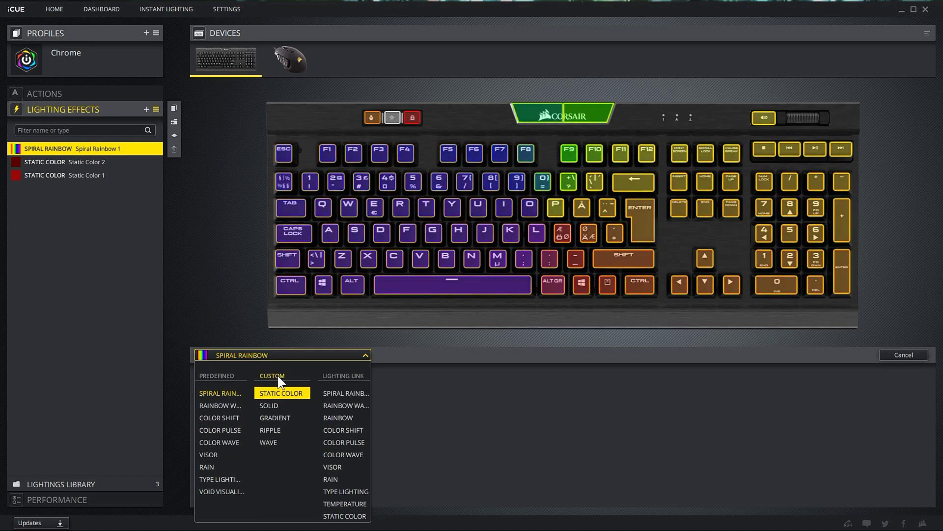
left_click(227, 479)
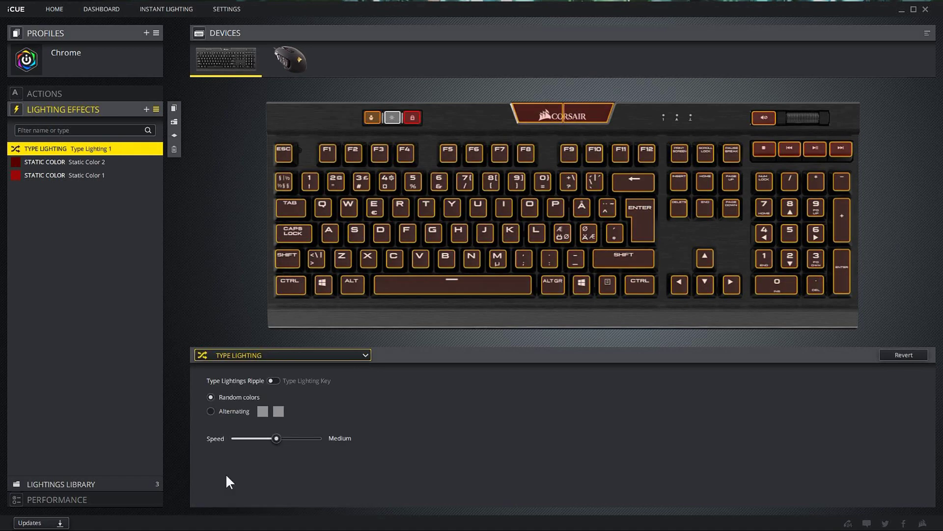
left_click(251, 355)
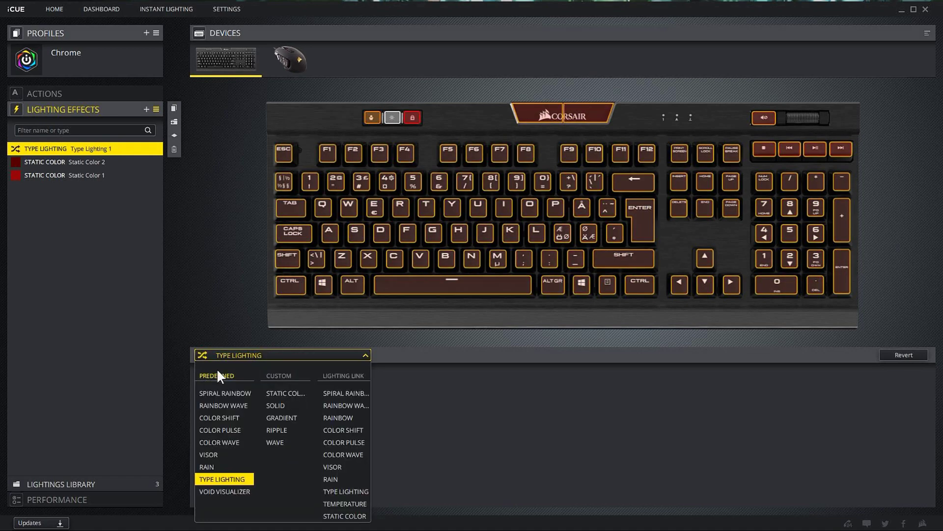
left_click(223, 476)
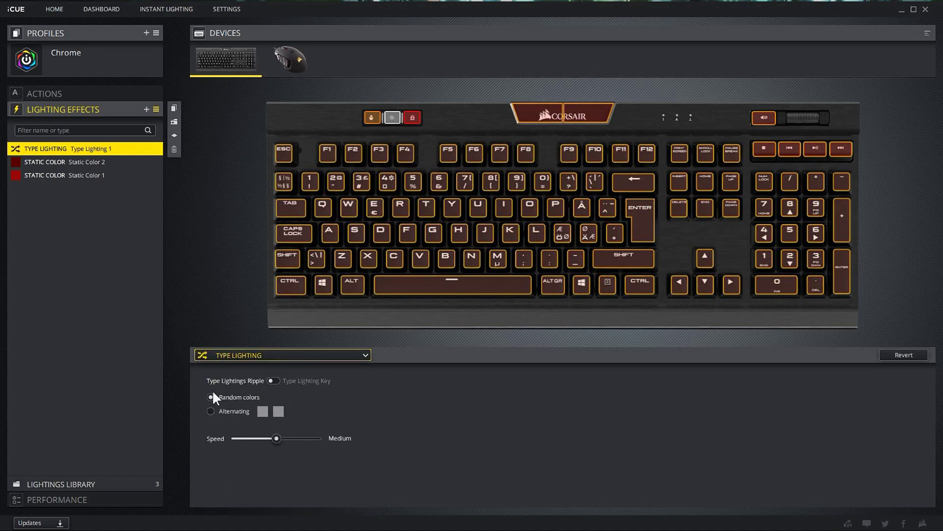
Step: Light only pressed keys, alternating yellow and orange (#ff6f00)
left_click(274, 379)
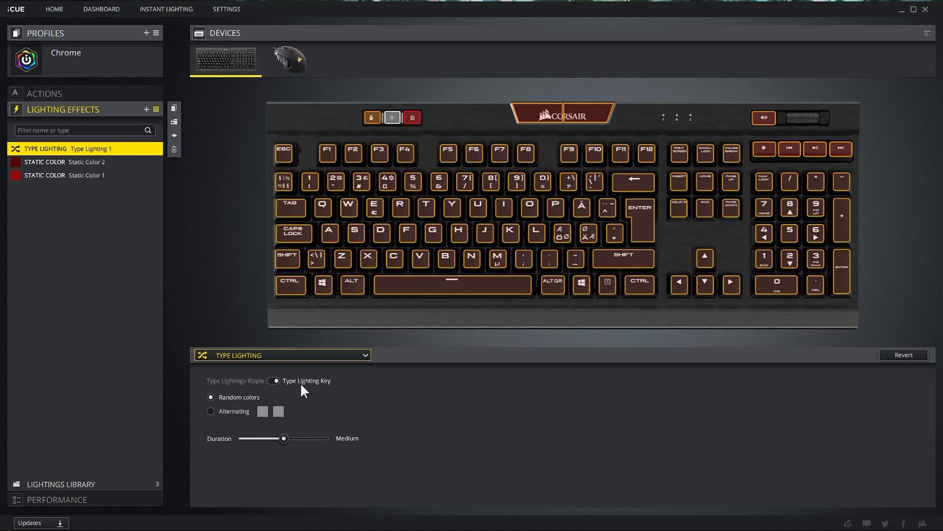
left_click(212, 410)
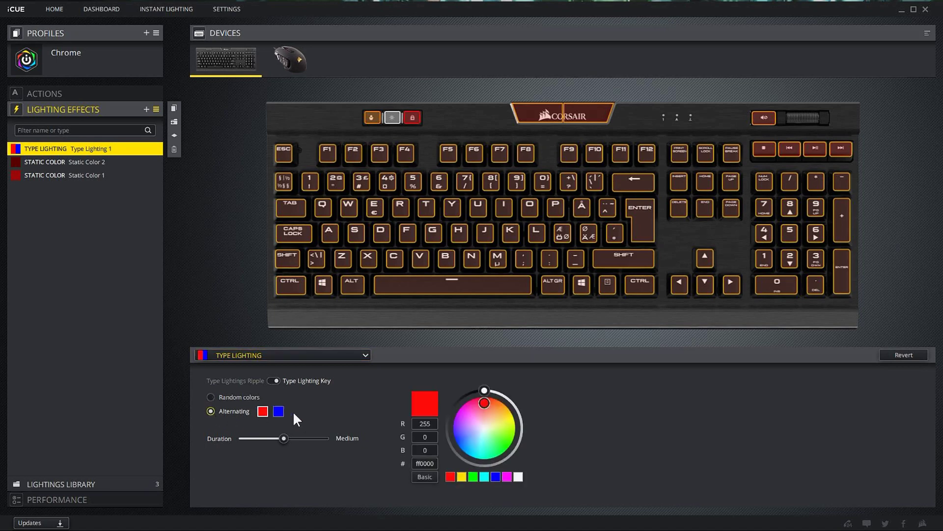
left_click(463, 476)
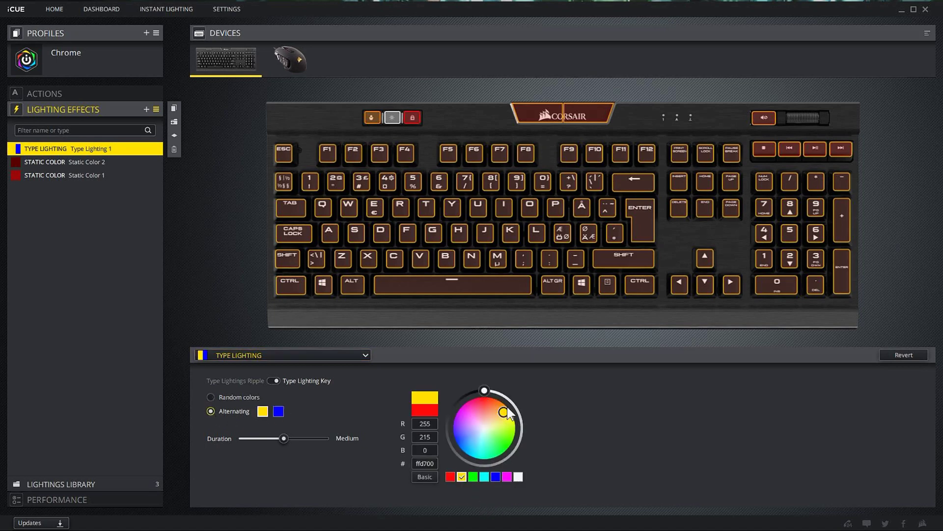
left_click(278, 410)
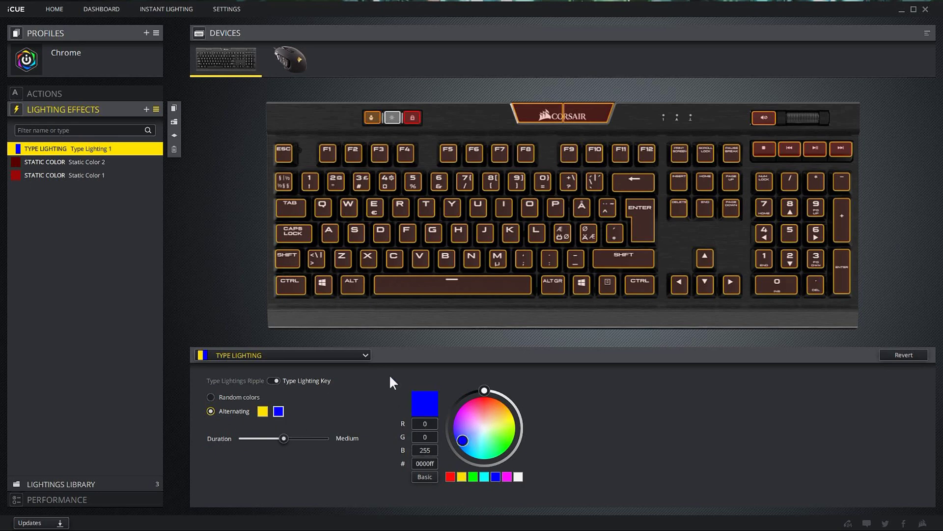
mouse_move(480, 424)
left_mouse_down()
mouse_move(471, 431)
mouse_move(495, 406)
left_mouse_up()
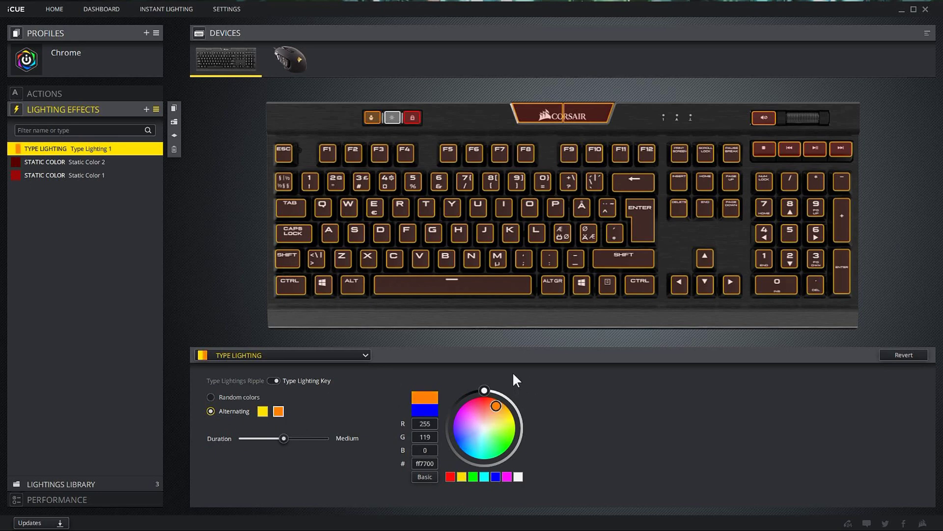
left_click_drag(511, 371, 512, 370)
left_click_drag(490, 405, 496, 403)
mouse_move(67, 161)
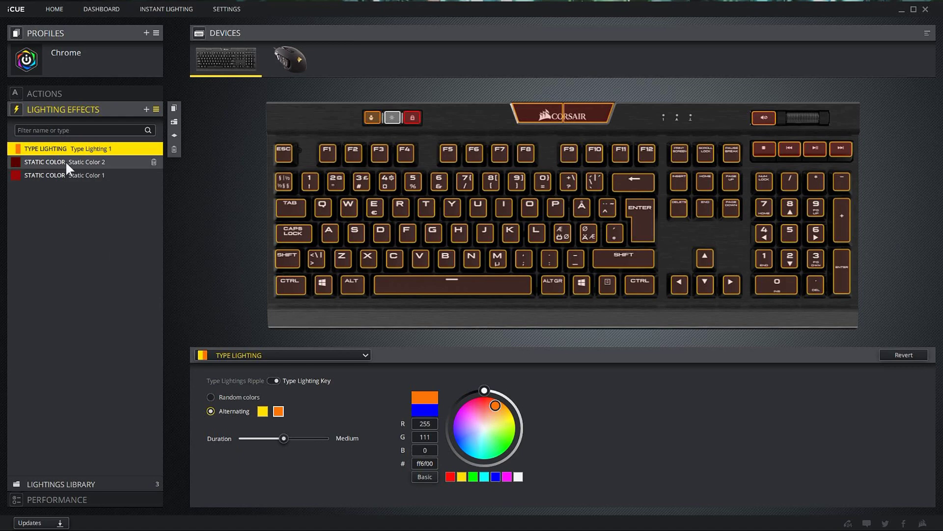
Step: Add a Rain effect with alternating colours at its slowest speed
left_click(145, 109)
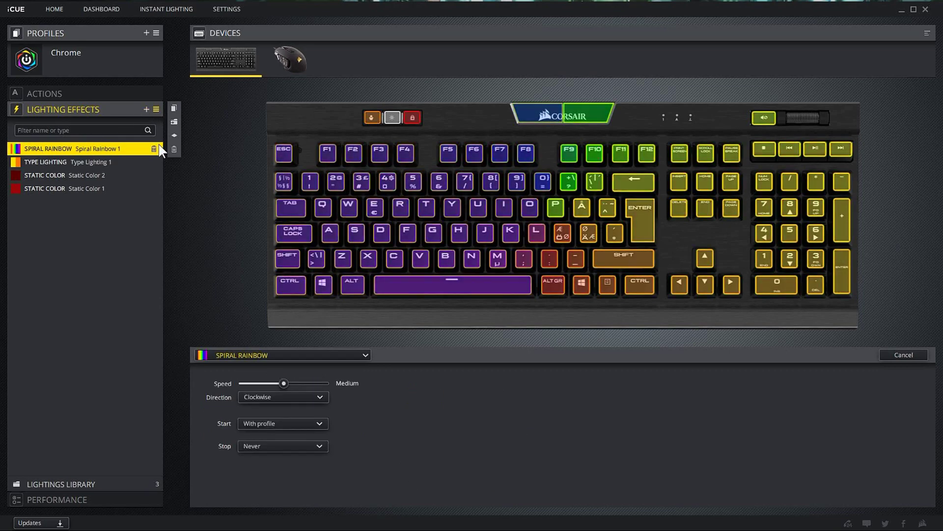
left_click(257, 354)
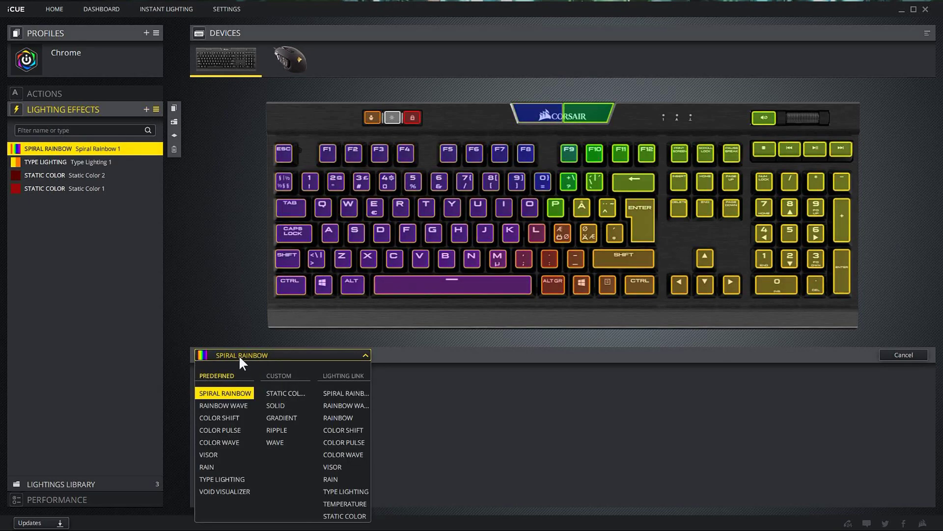
left_click(214, 454)
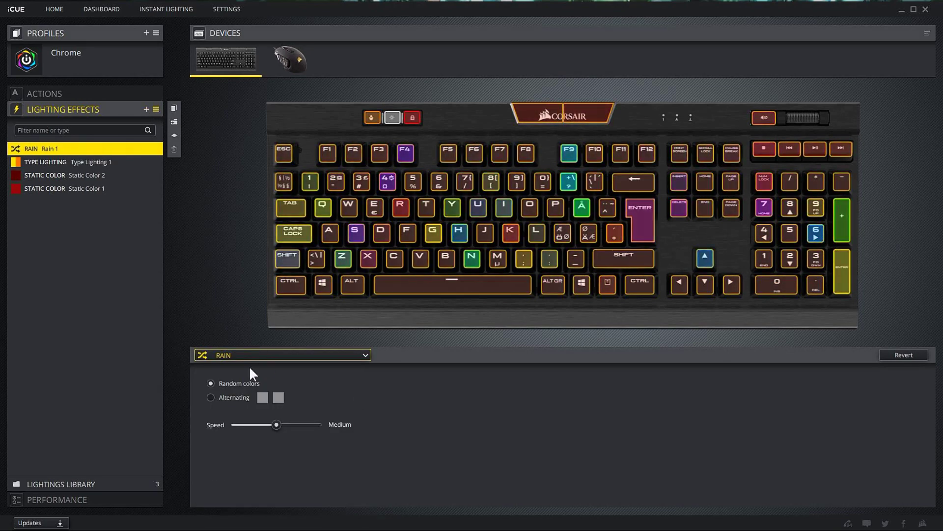
left_click(213, 395)
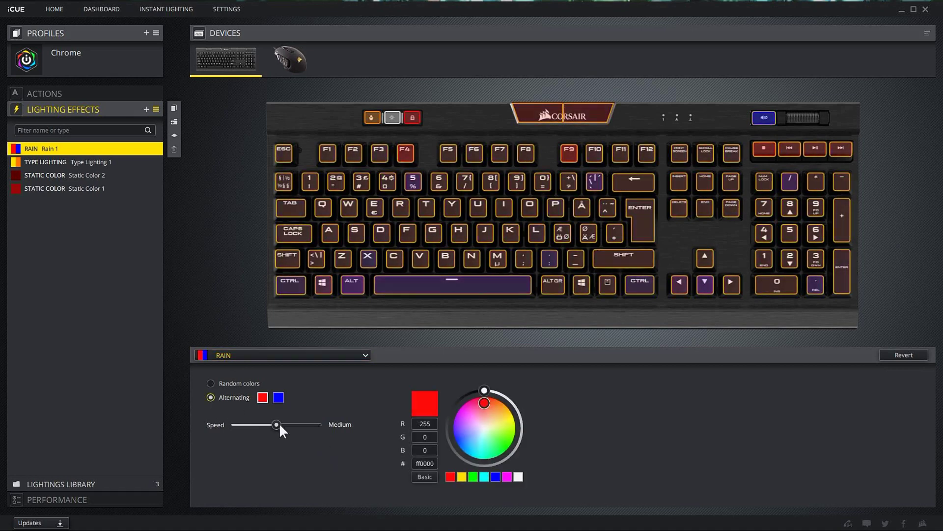
left_click_drag(278, 425, 231, 425)
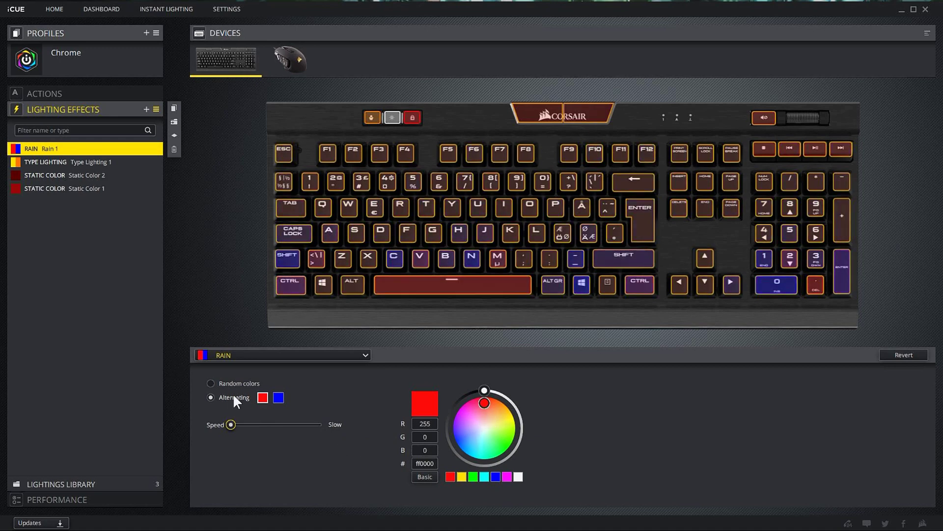
Step: Set the first Rain colour to orange
left_click_drag(512, 412, 509, 391)
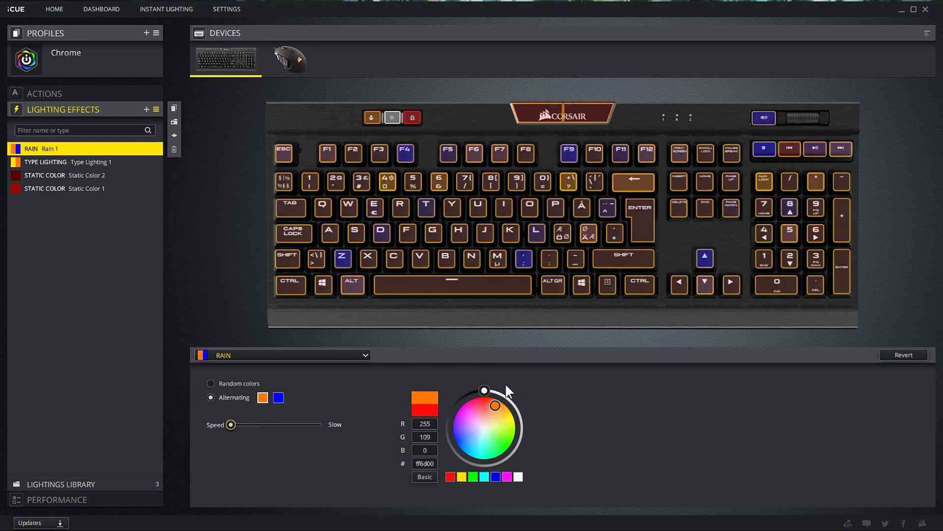
left_click_drag(509, 388, 507, 360)
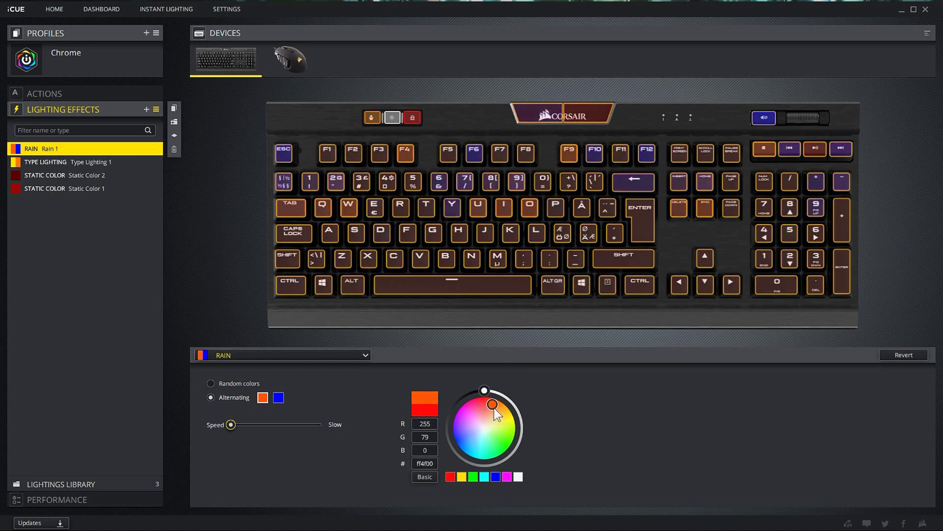
left_click(450, 476)
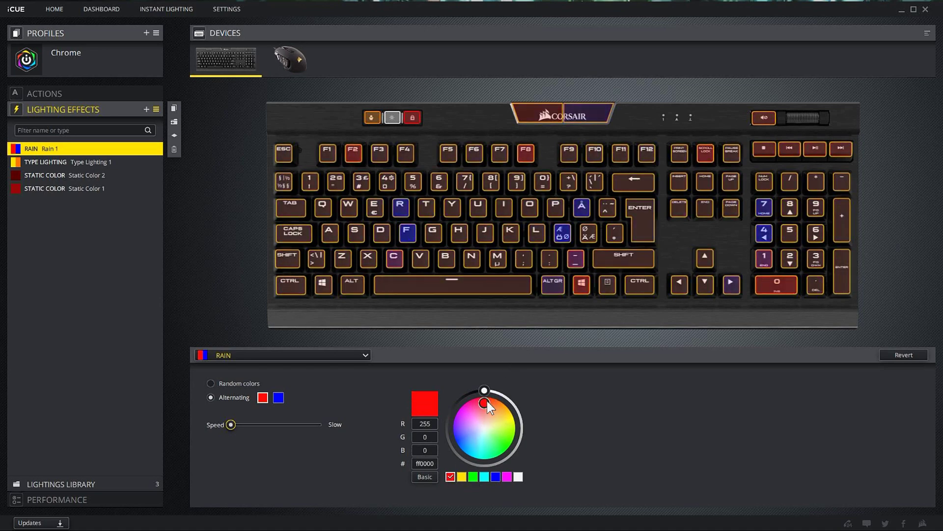
left_click_drag(486, 401, 493, 404)
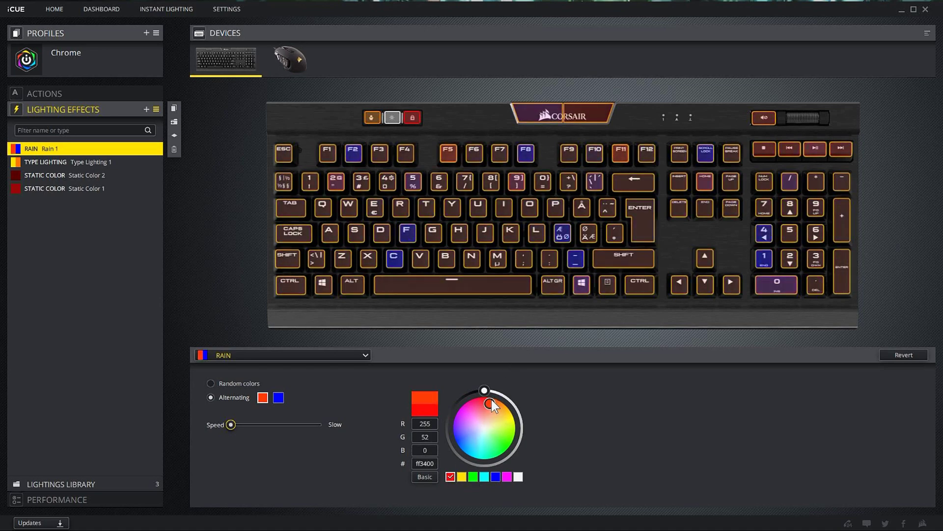
Step: Make the second Rain colour a dark brownish orange (#562200)
left_click(279, 397)
mouse_move(456, 439)
left_mouse_down()
mouse_move(510, 396)
mouse_move(507, 374)
left_mouse_up()
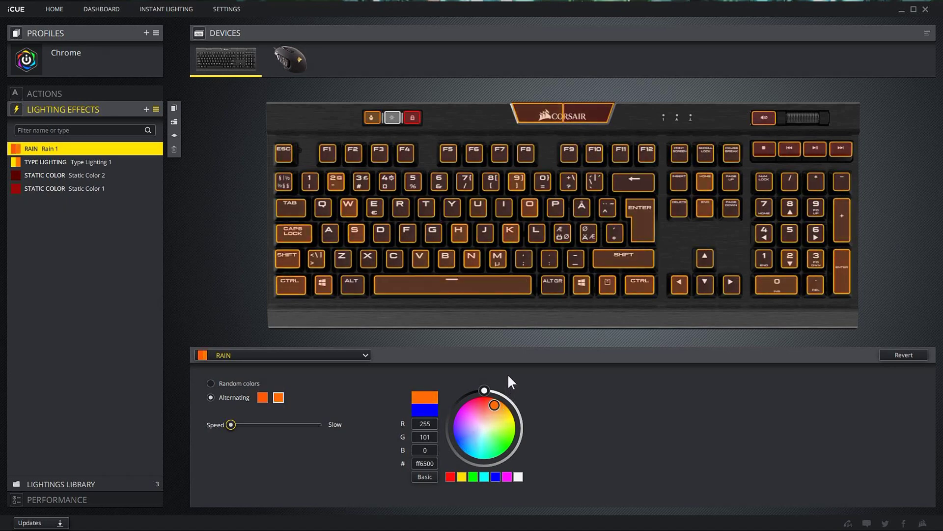
left_click(258, 396)
left_click(490, 401)
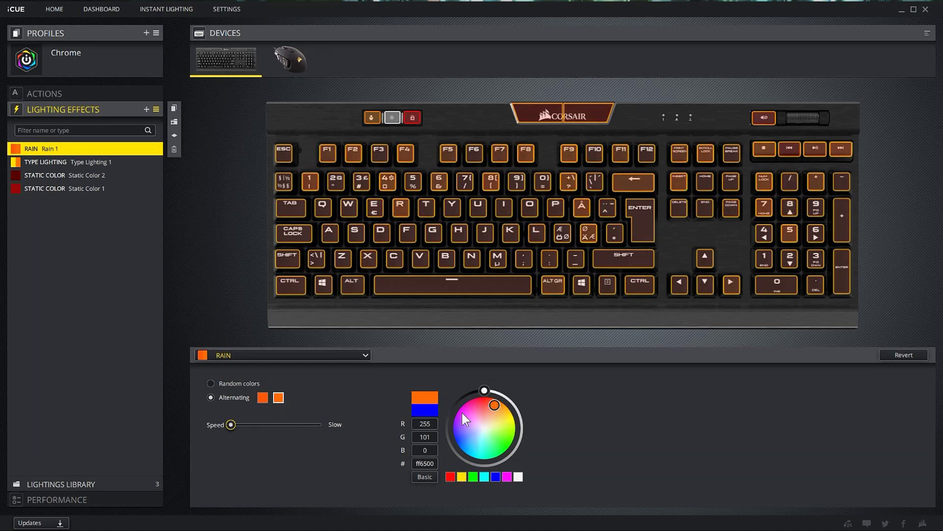
left_click(485, 389)
mouse_move(485, 388)
left_mouse_down()
mouse_move(521, 423)
mouse_move(432, 443)
mouse_move(482, 453)
mouse_move(422, 455)
mouse_move(486, 469)
mouse_move(448, 443)
mouse_move(440, 387)
mouse_move(405, 453)
left_mouse_up()
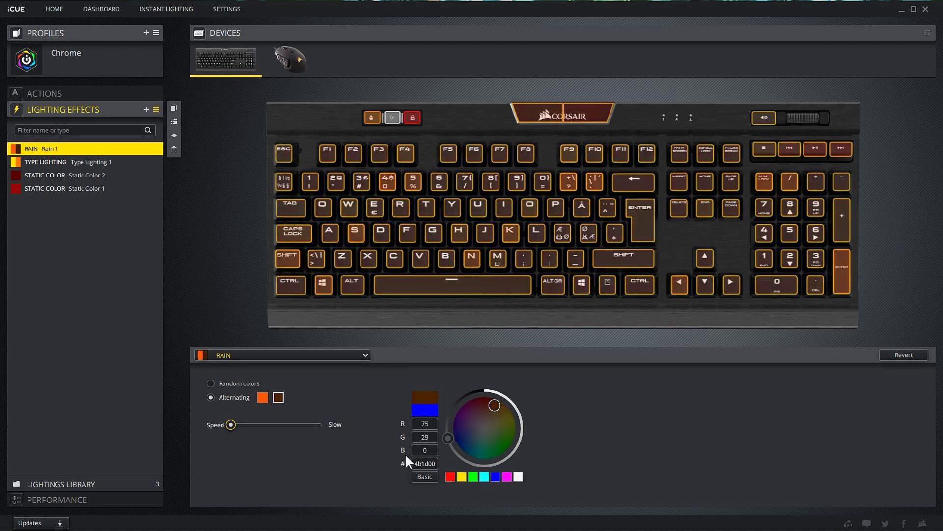
Step: Tune the two Rain colours to dark oranges #662000 and #7b3000
left_click(264, 397)
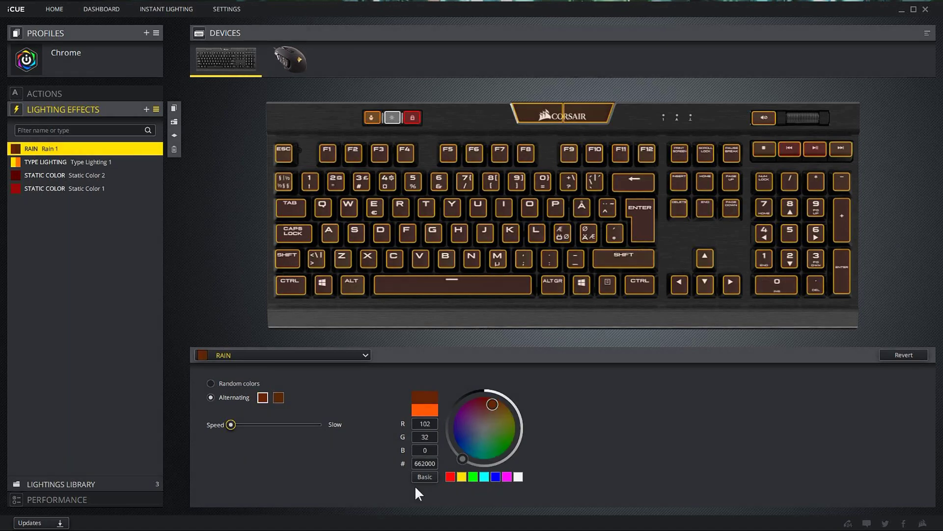
left_click(279, 393)
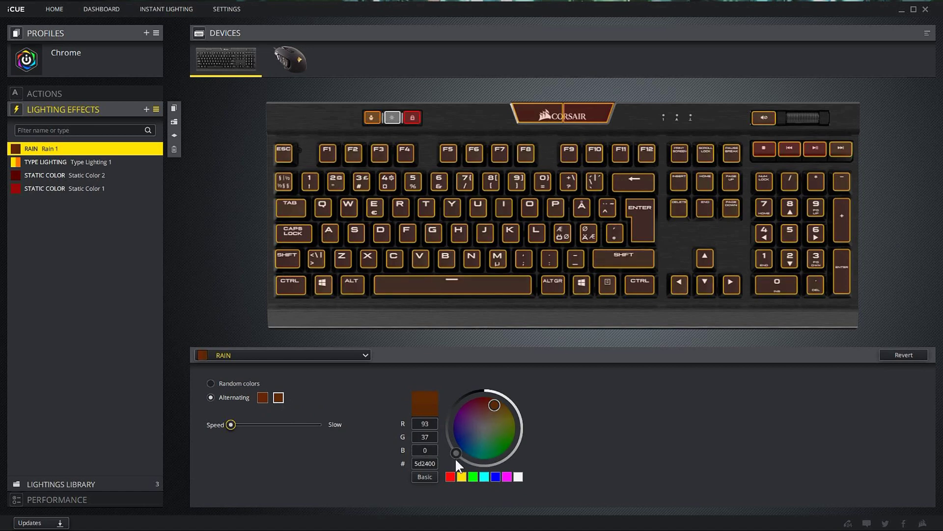
left_click_drag(454, 458, 456, 468)
left_click(263, 397)
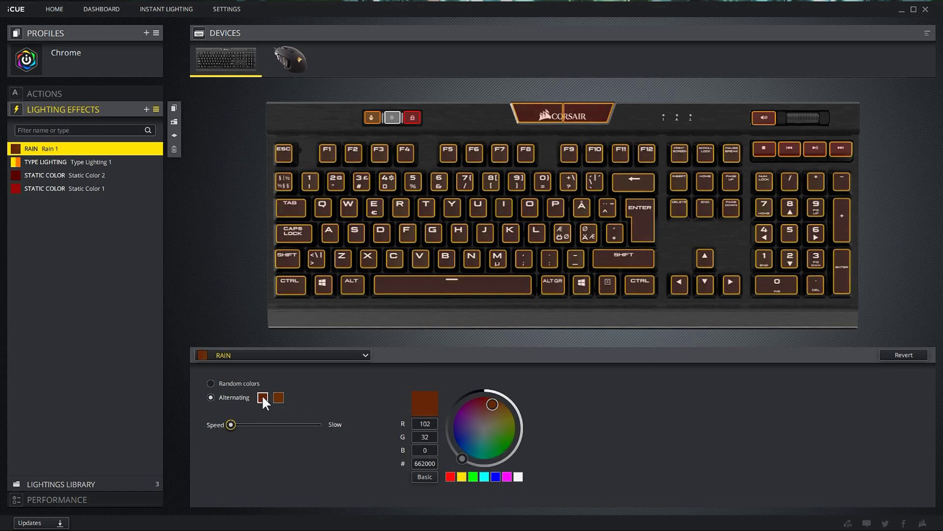
left_click(278, 398)
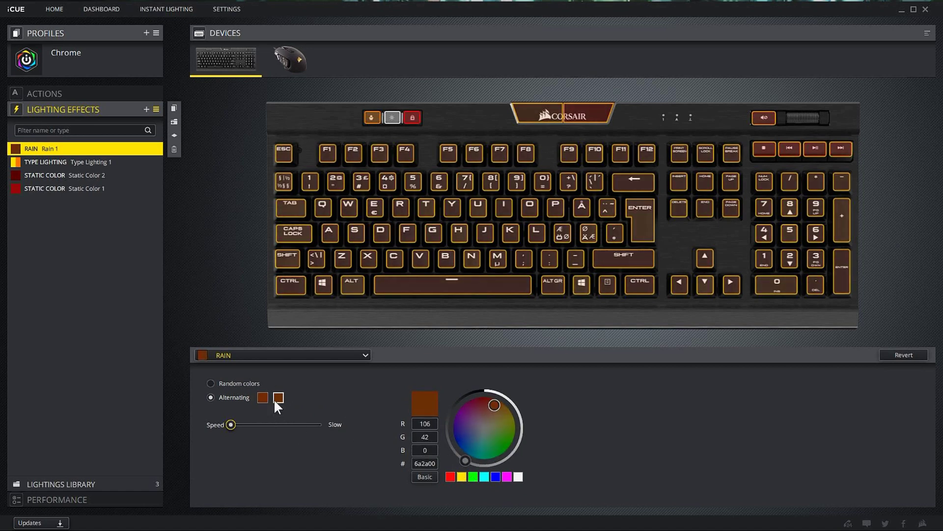
left_click_drag(469, 460, 485, 477)
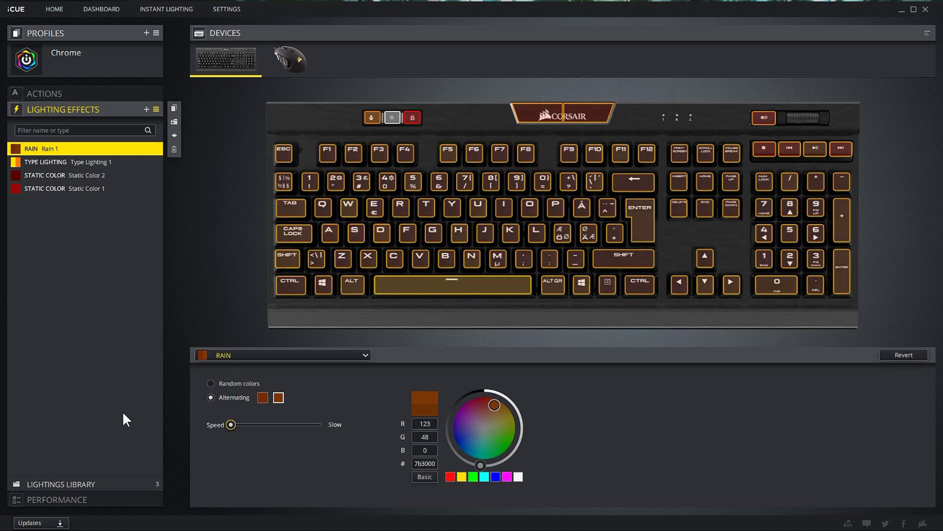
Step: Preview Type Lighting with a keypress and set its glow duration to Short
left_click(57, 159)
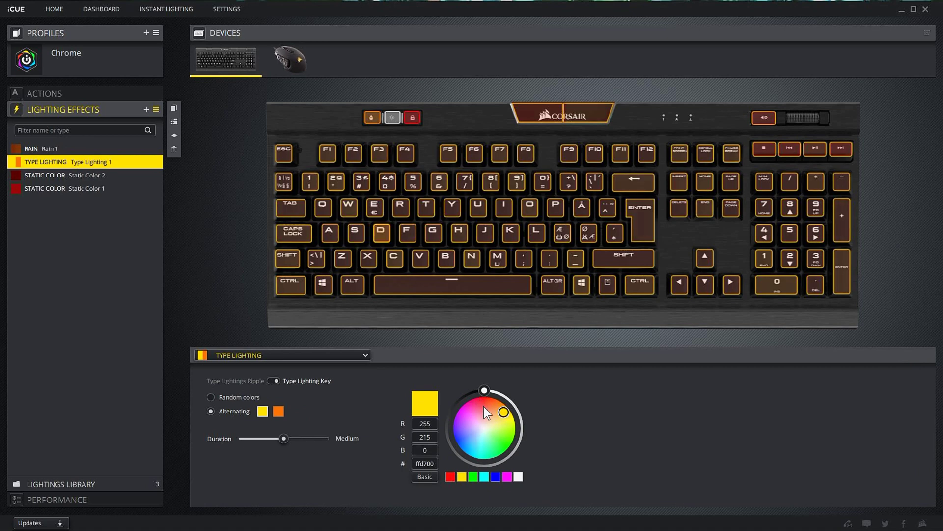
key("f")
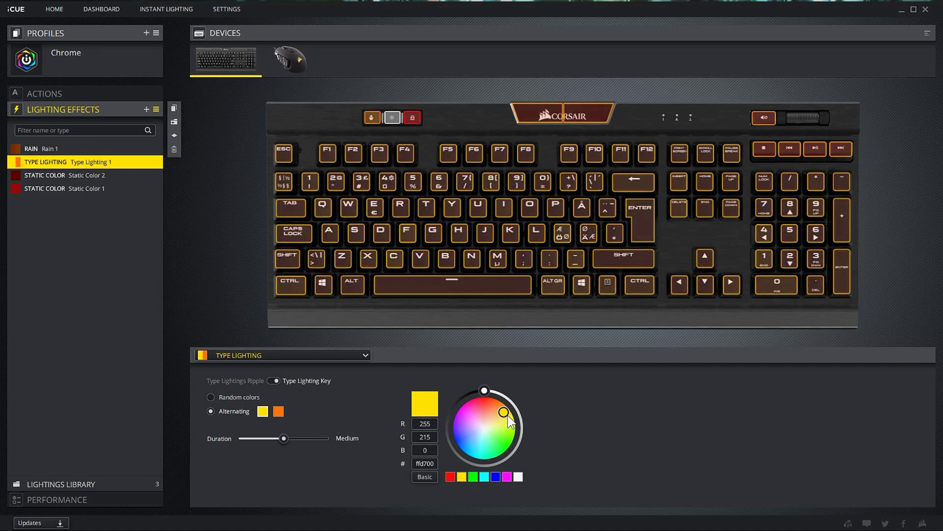
left_click(279, 409)
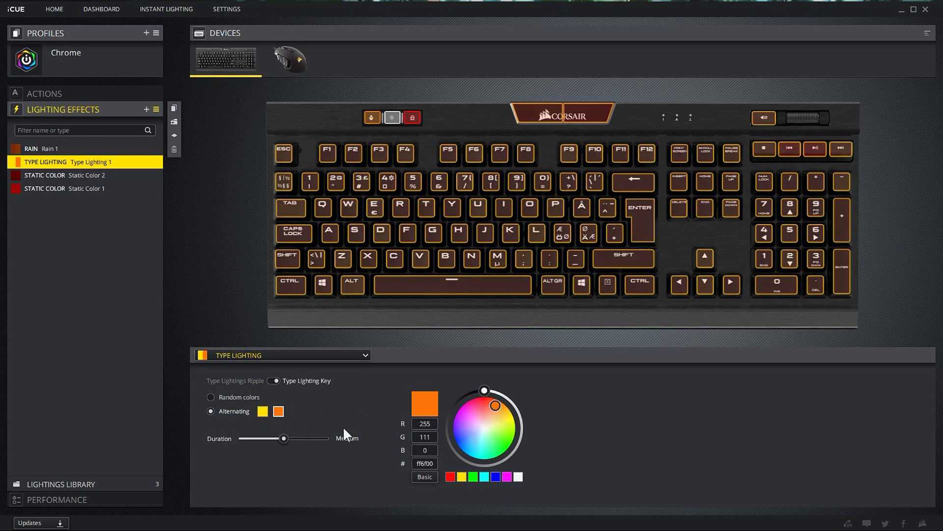
left_click(486, 390)
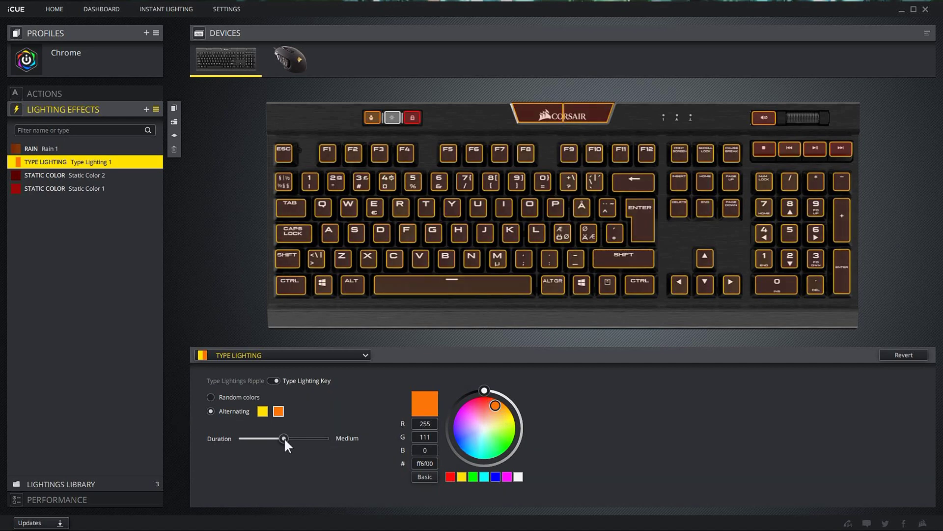
left_click_drag(283, 438, 206, 439)
left_click(329, 441)
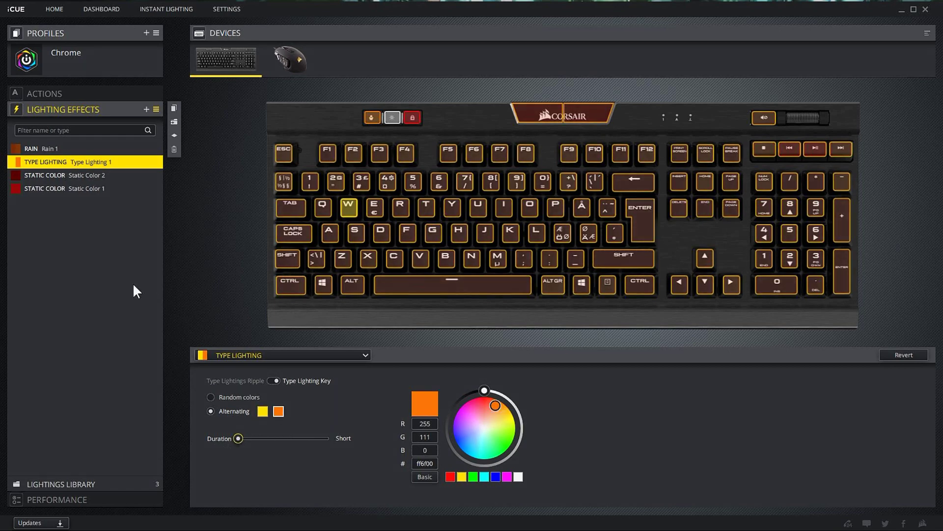
left_click(43, 148)
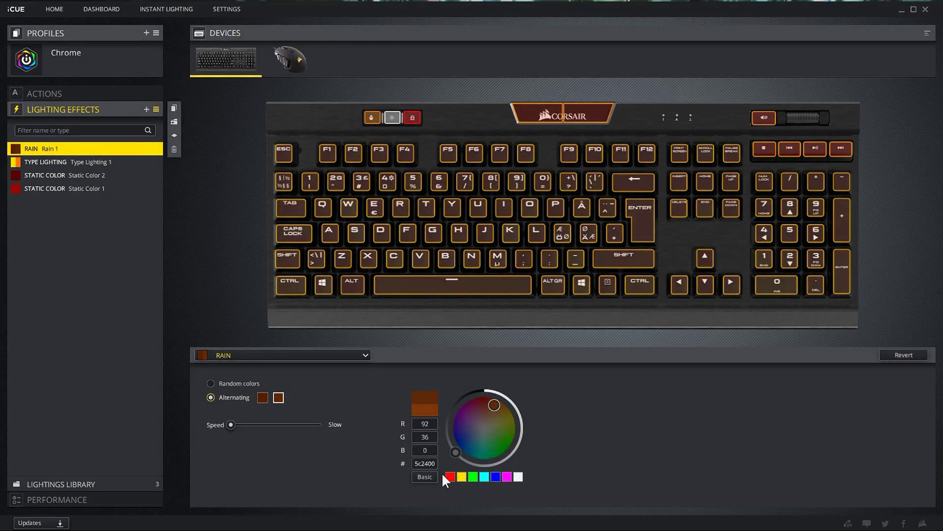
Step: Link the Chrome profile to chrome.exe in Google Chrome's Program Files (x86) folder
left_click(63, 161)
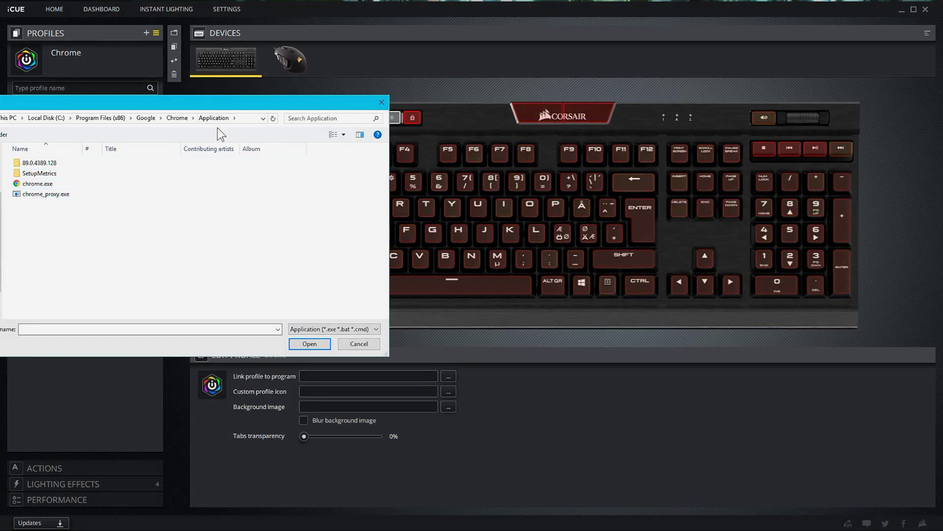
left_click(73, 184)
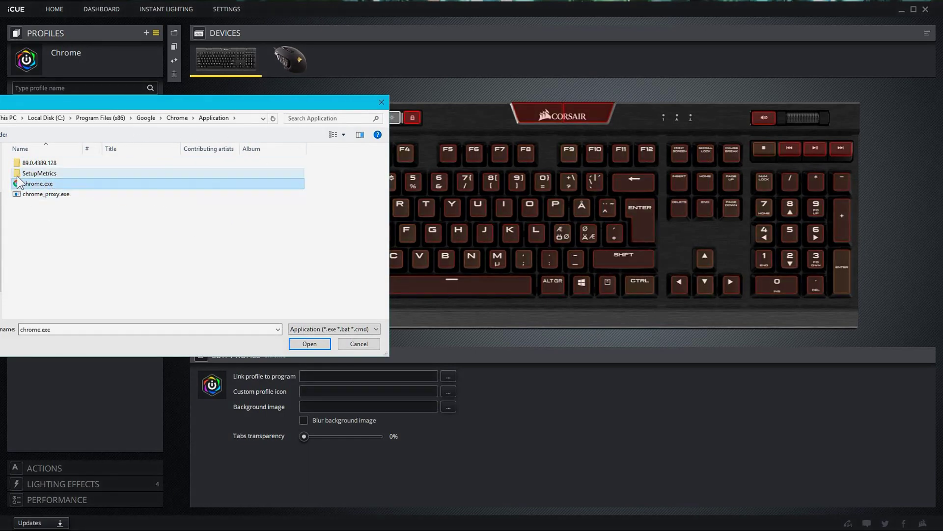
left_click(325, 343)
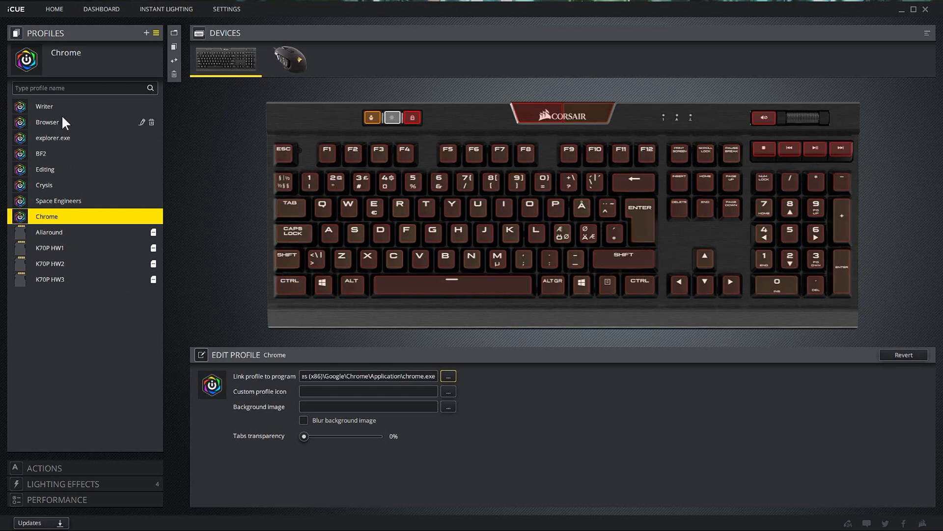
left_click(62, 135)
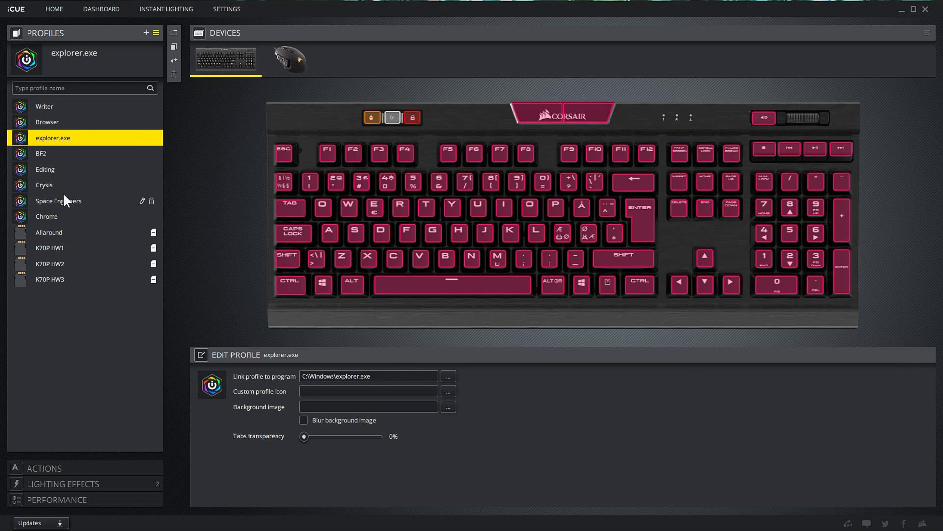
left_click(63, 122)
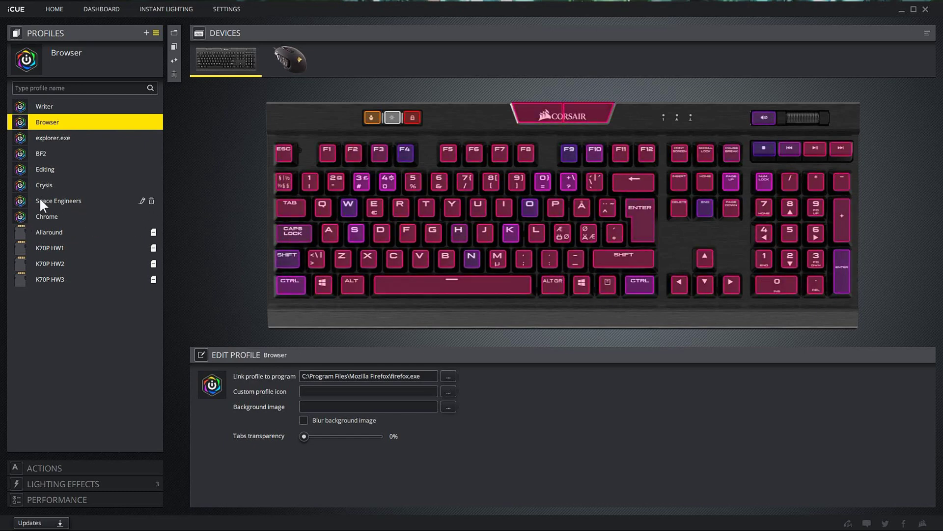
left_click(49, 216)
mouse_move(89, 232)
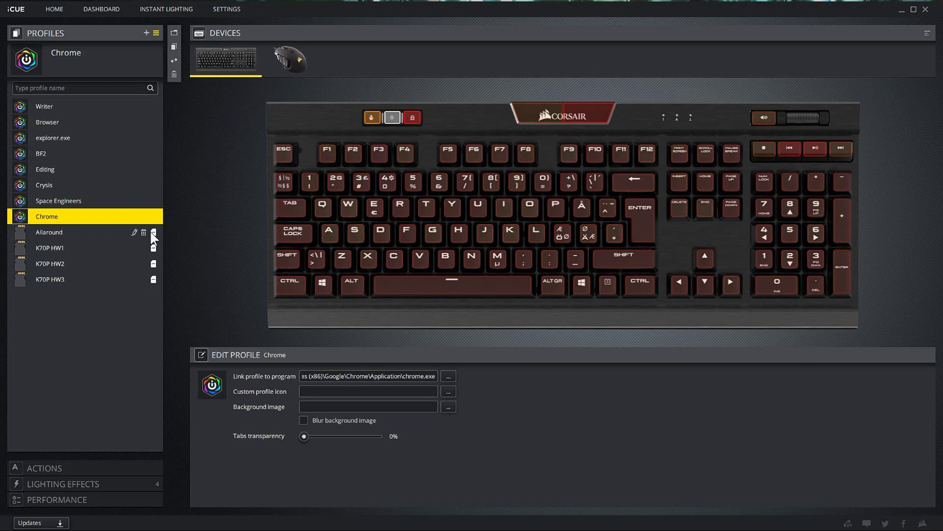